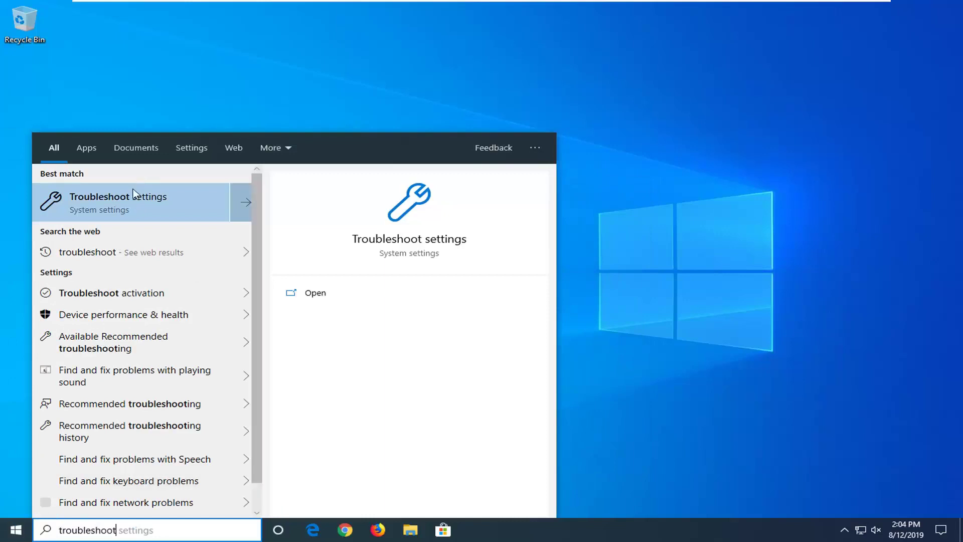
Step: Open Troubleshoot settings, run the Windows Update troubleshooter to completion, and close the troubleshooter and Settings
key("Return")
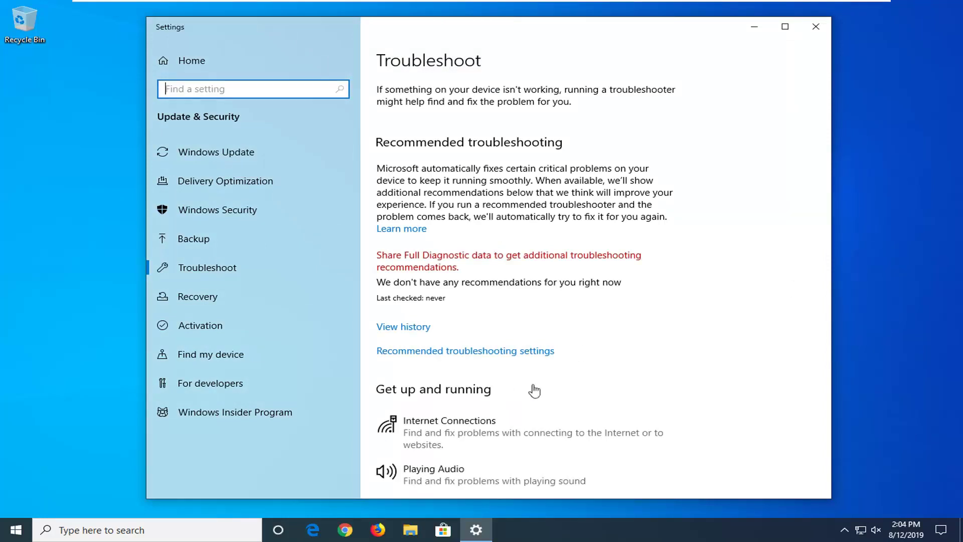
scroll(482, 217, "down", 6)
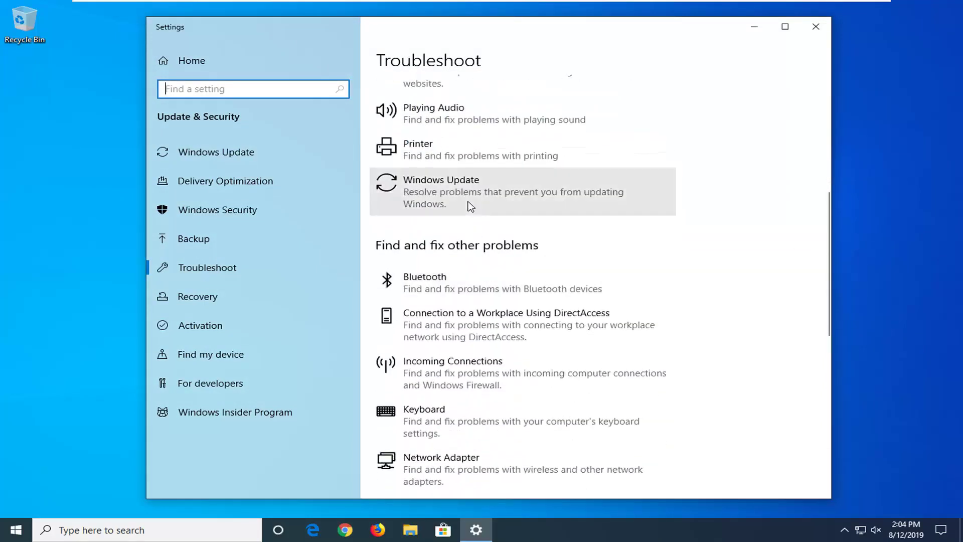
left_click(470, 206)
scroll(570, 293, "up", 1)
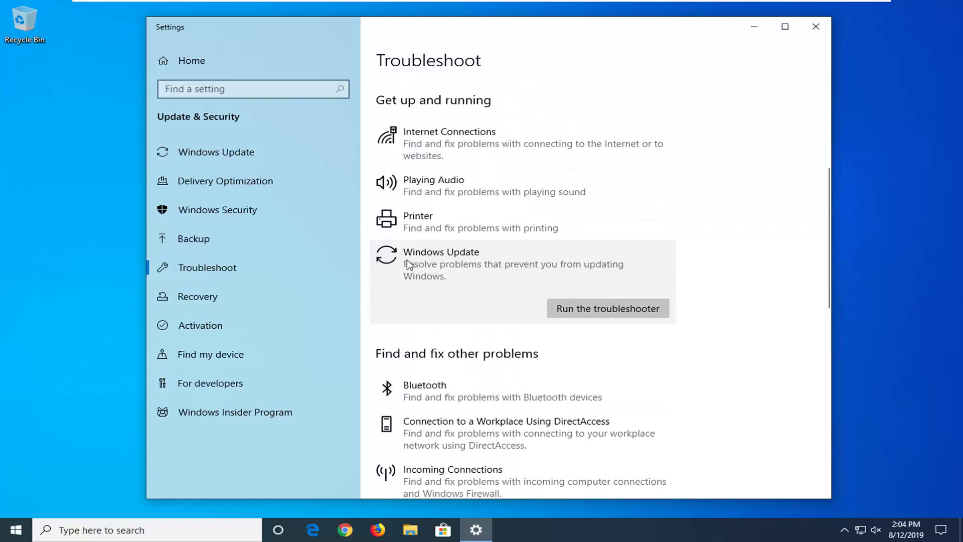
left_click(604, 310)
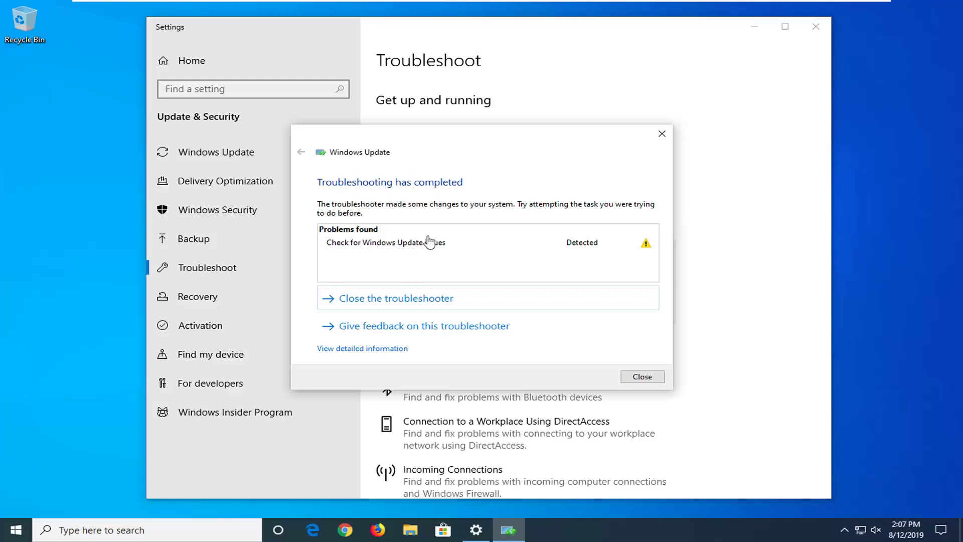
left_click(639, 376)
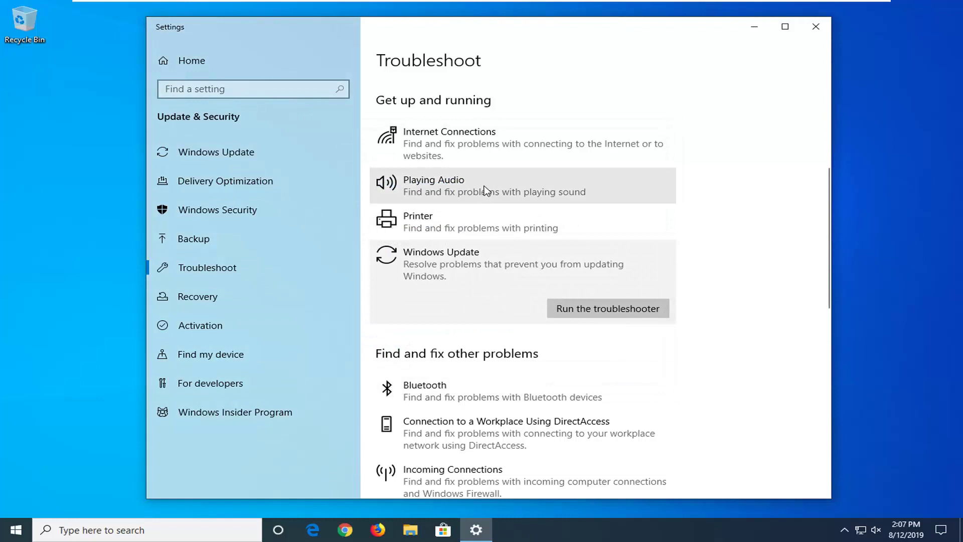
left_click(812, 28)
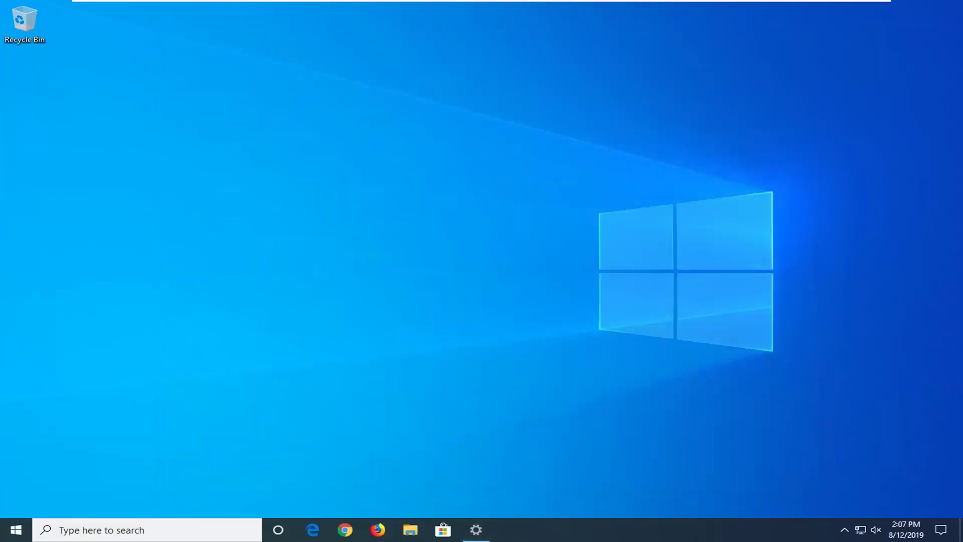
Step: Search for "services" and open the Services console
left_click(3, 535)
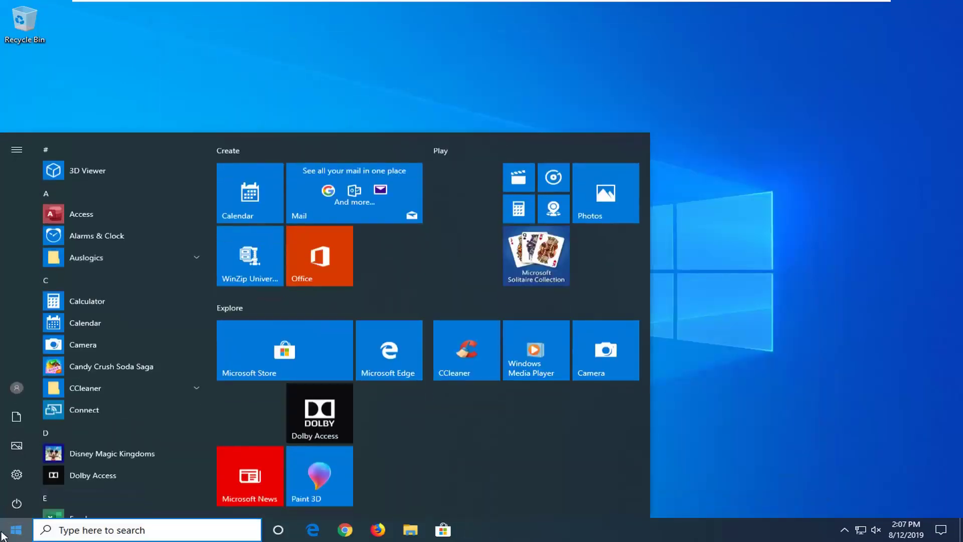
type("services")
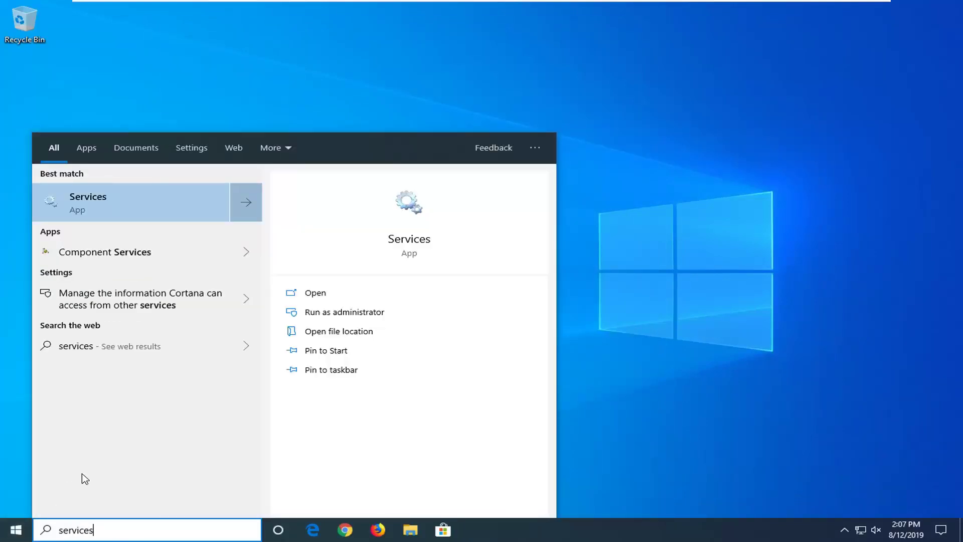
left_click(139, 196)
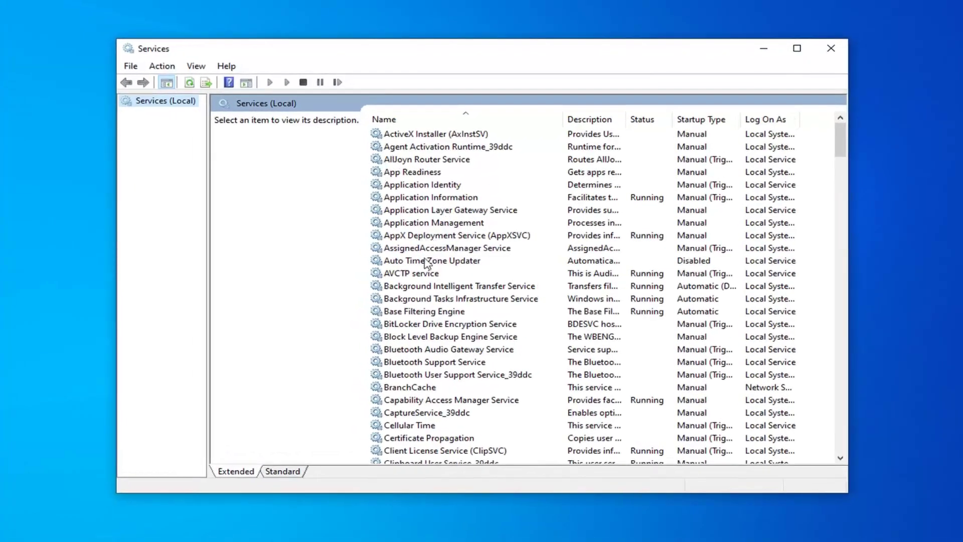
Step: Check that the Background Intelligent Transfer Service's startup type is Automatic (Delayed Start) and confirm its properties
left_click(430, 285)
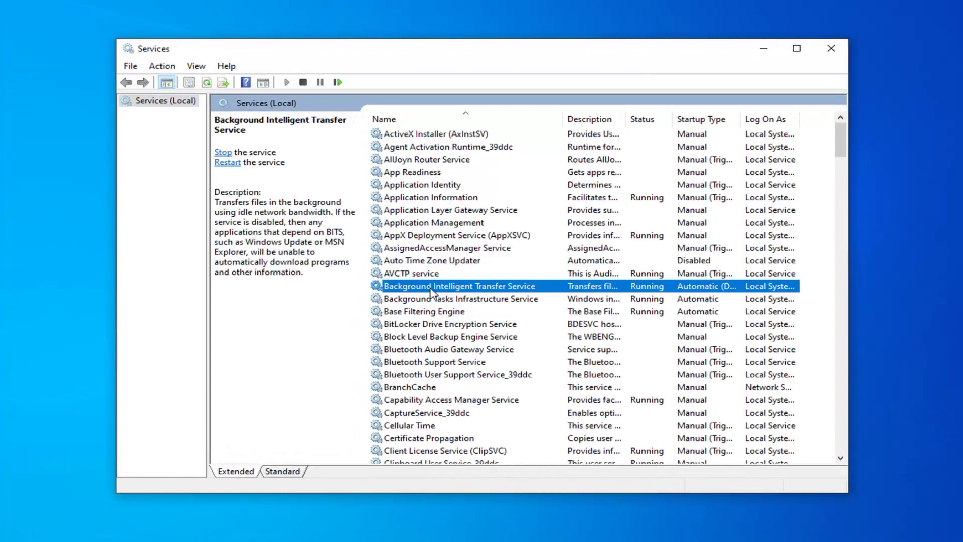
double_click(436, 288)
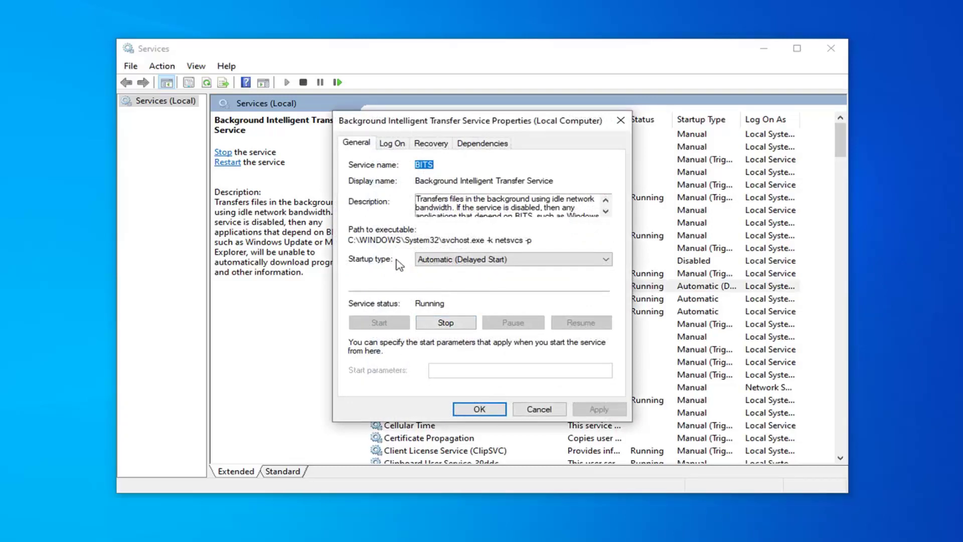
left_click(434, 260)
left_click(397, 271)
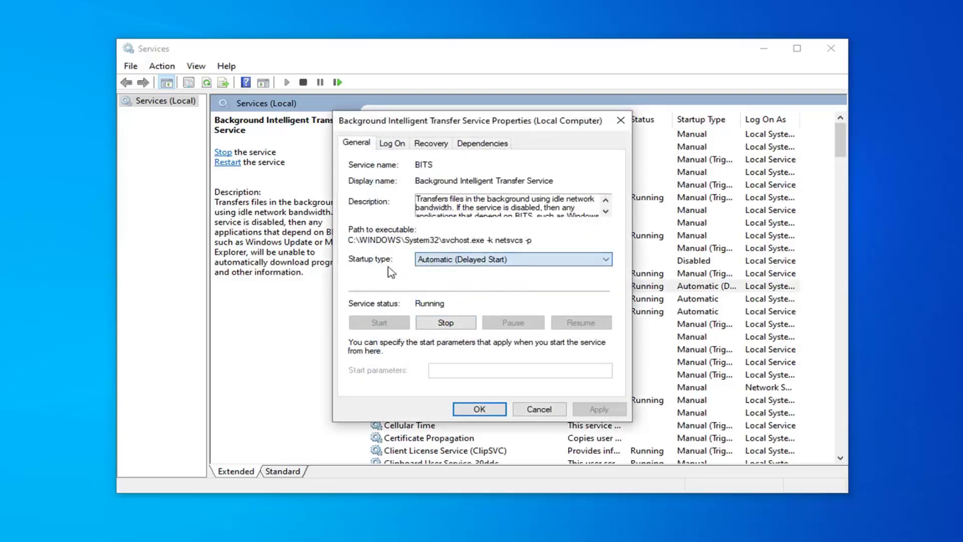
left_click(487, 409)
Step: Check that the Windows Update service's startup type is Automatic (Delayed Start), confirm its properties and close Services
scroll(503, 316, "down", 20)
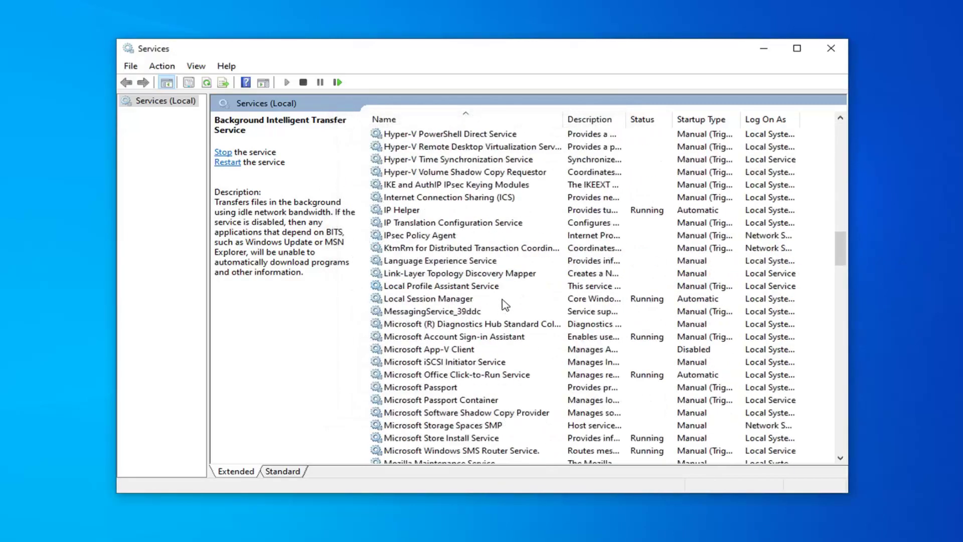
scroll(500, 300, "down", 11)
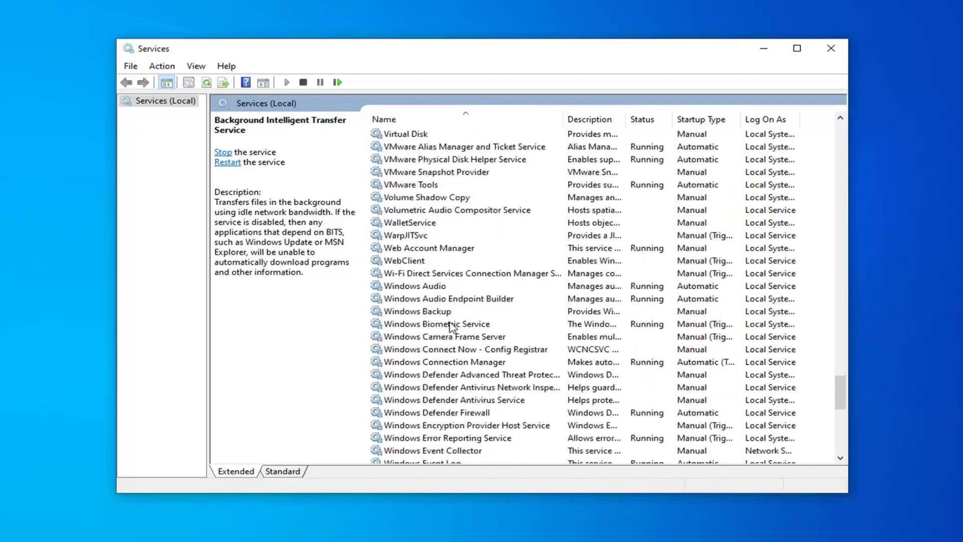
scroll(441, 346, "up", 2)
scroll(415, 359, "down", 4)
scroll(415, 359, "down", 7)
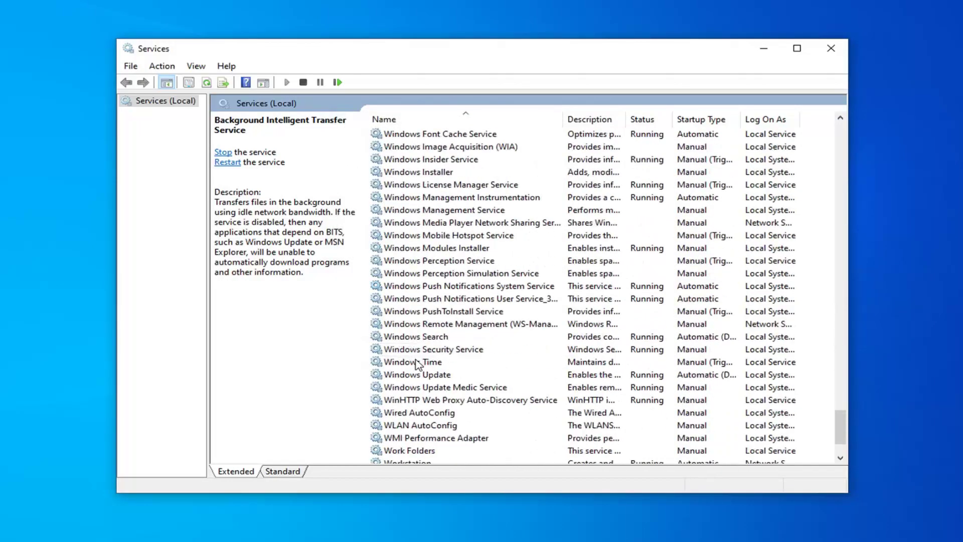
double_click(425, 376)
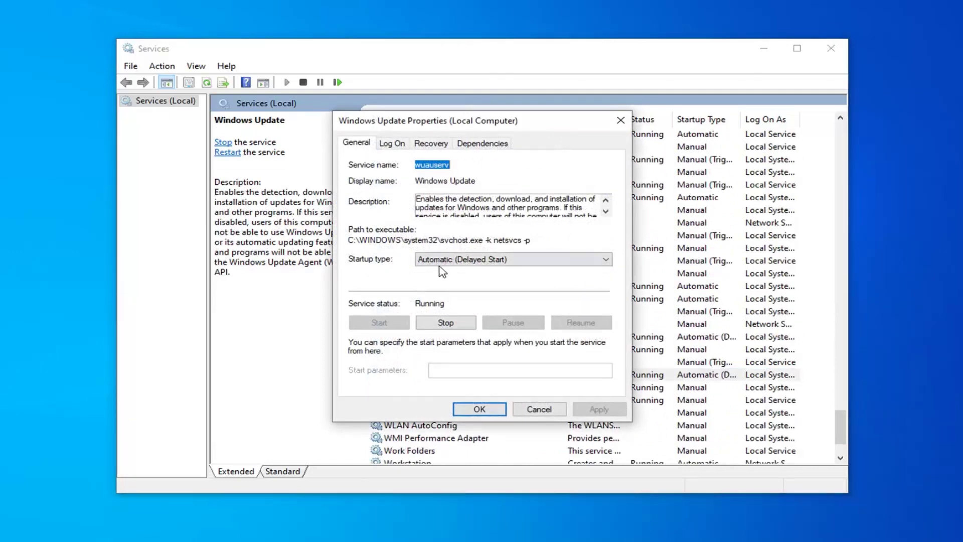
left_click(439, 265)
left_click(374, 275)
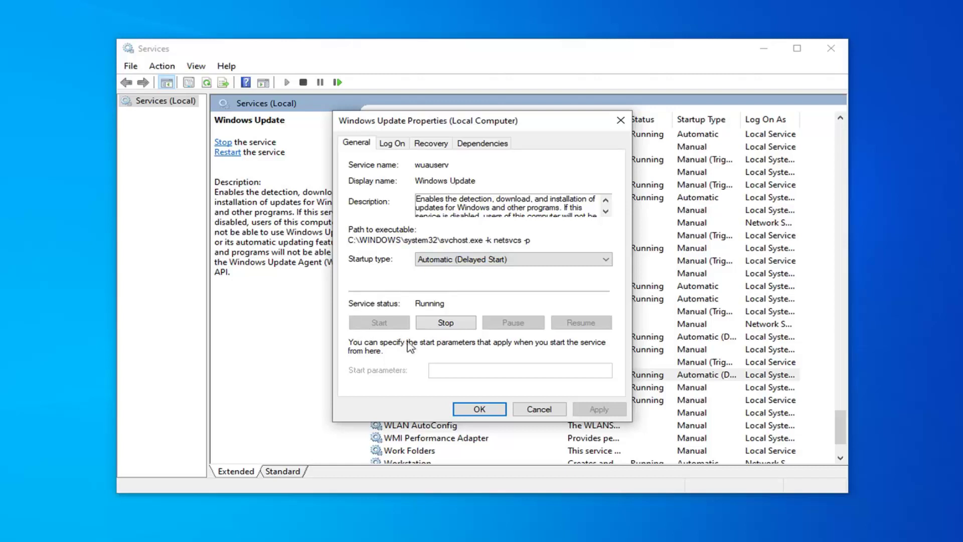
left_click(463, 412)
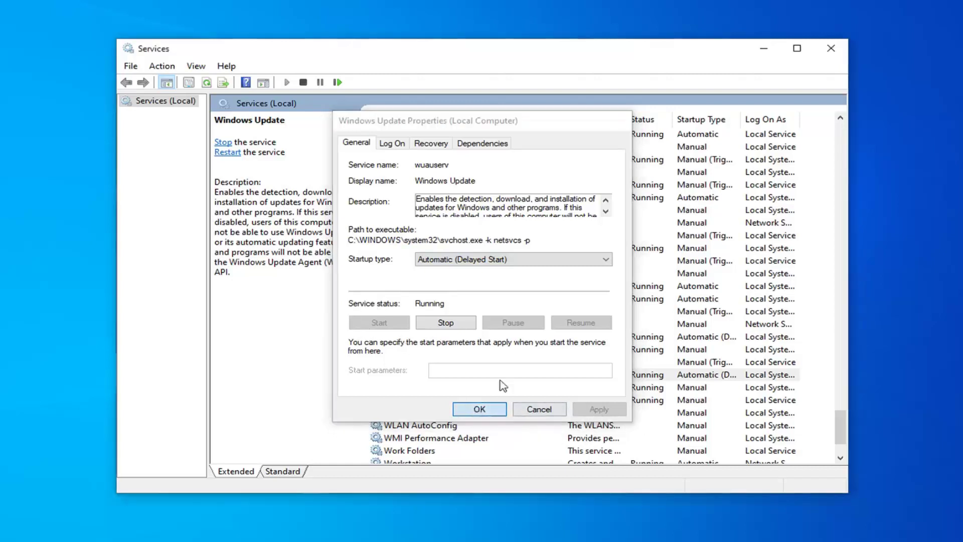
left_click(821, 55)
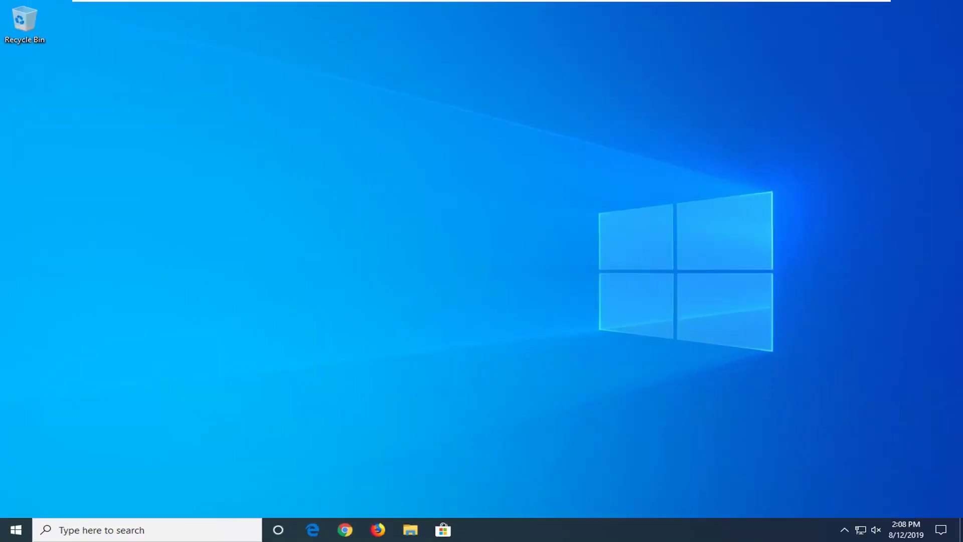
Step: Search for "windows powershell", run Windows PowerShell as administrator and allow it to make changes to the device
left_click(7, 531)
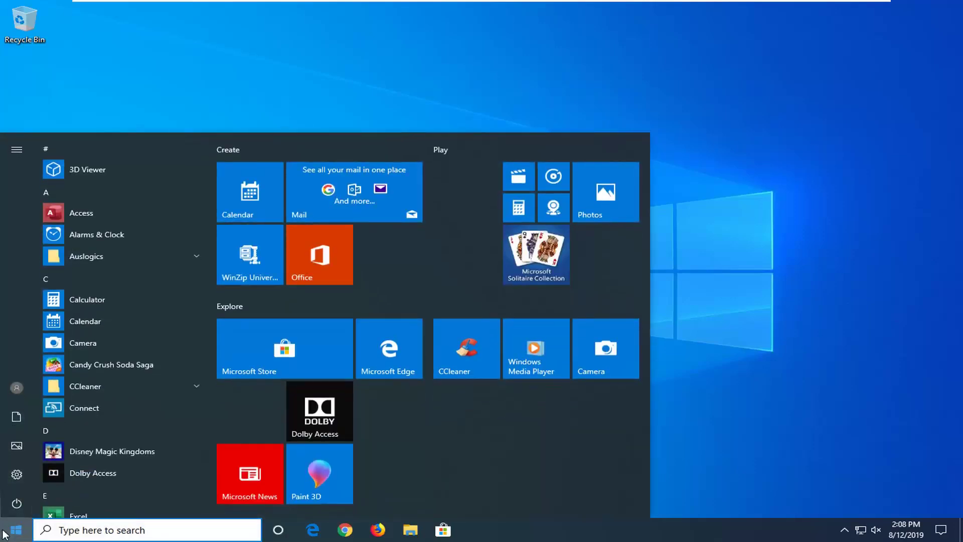
type("windows ")
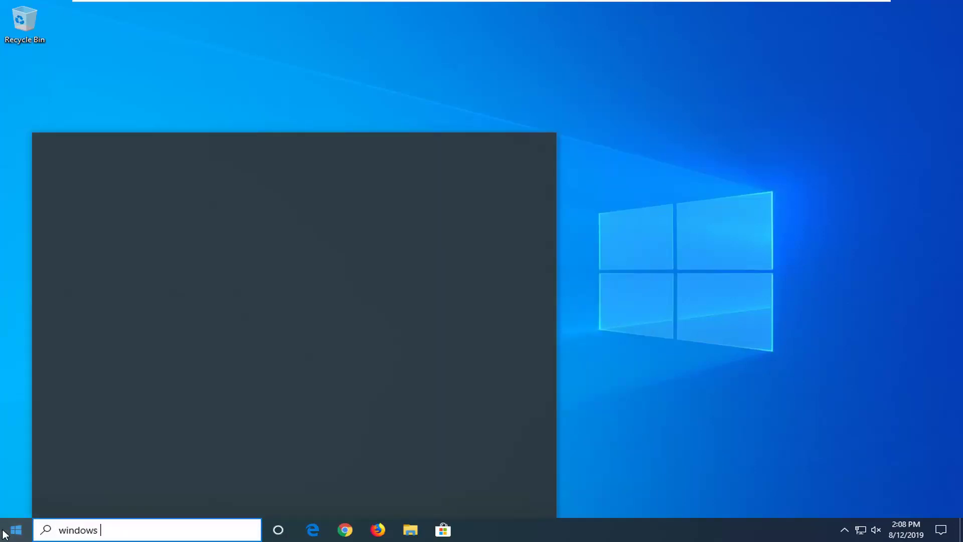
type("powershell")
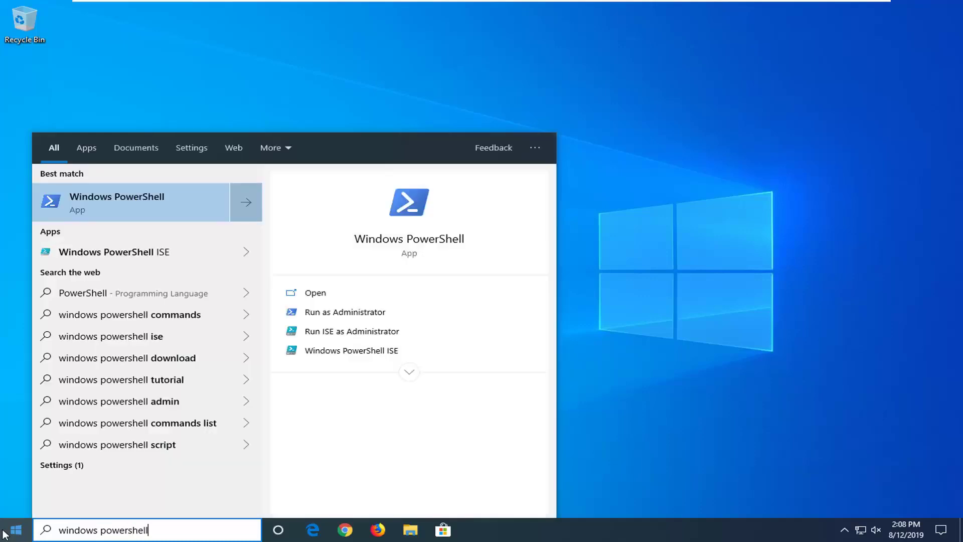
right_click(120, 202)
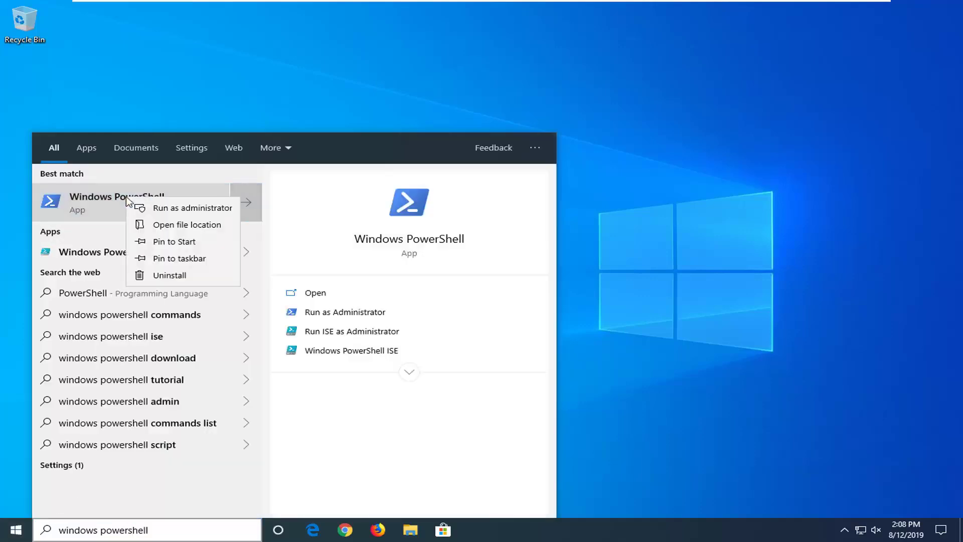
left_click(167, 208)
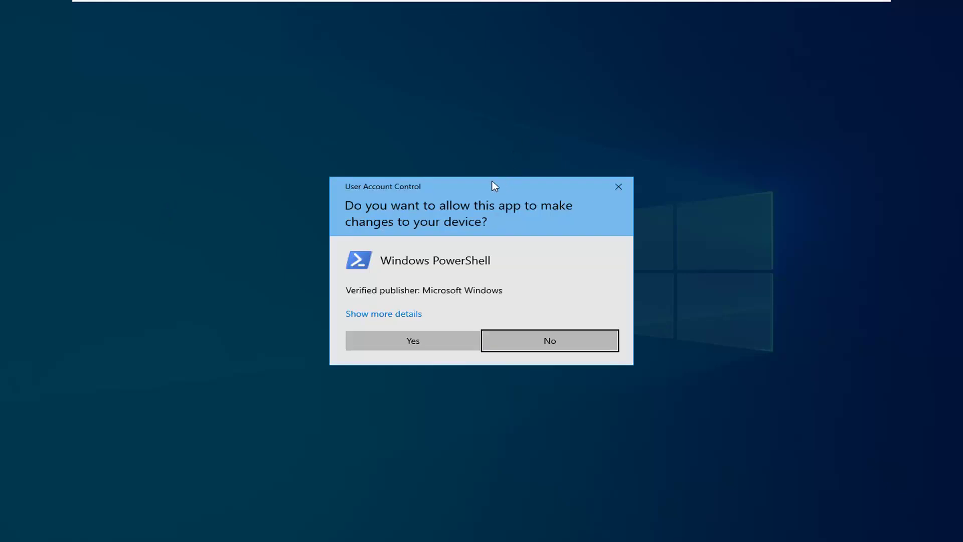
left_click(400, 339)
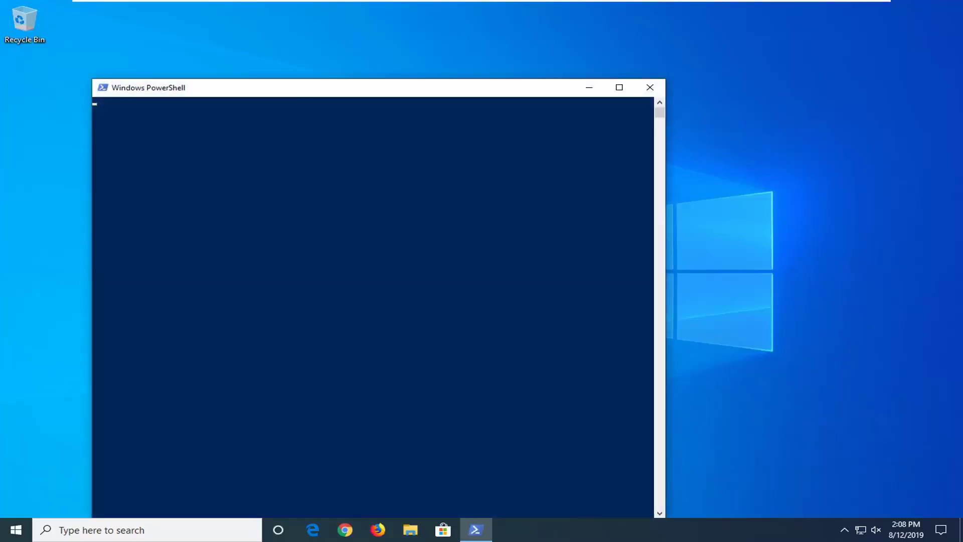
Step: Paste and run Get-AppXPackage -AllUsers -Name Microsoft.WindowsStore | Foreach {Add-AppxPackage -DisableDevelopmentMode -Register "$($_.InstallLocation)\AppXManifest.xml" -Verbose}, and close PowerShell
left_click_drag(303, 90, 369, 45)
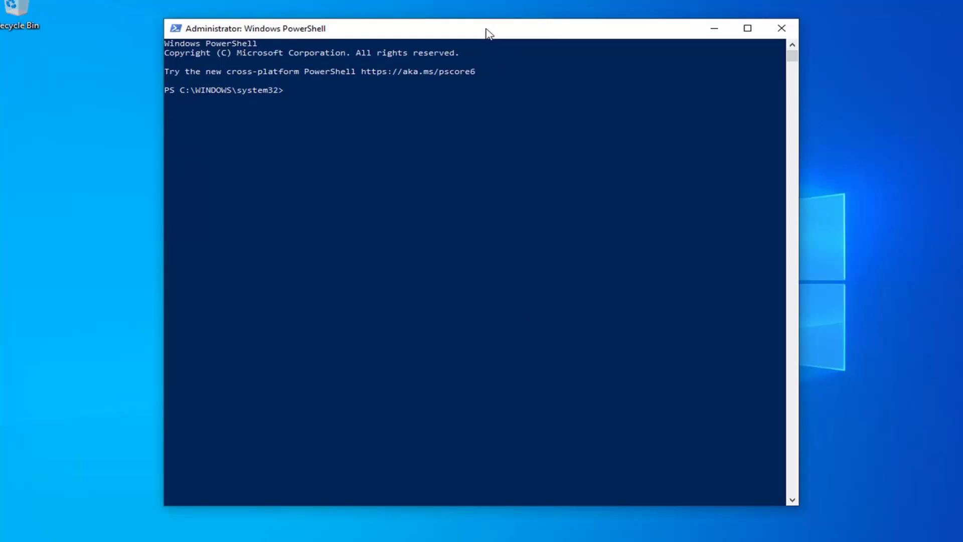
right_click(552, 27)
mouse_move(623, 131)
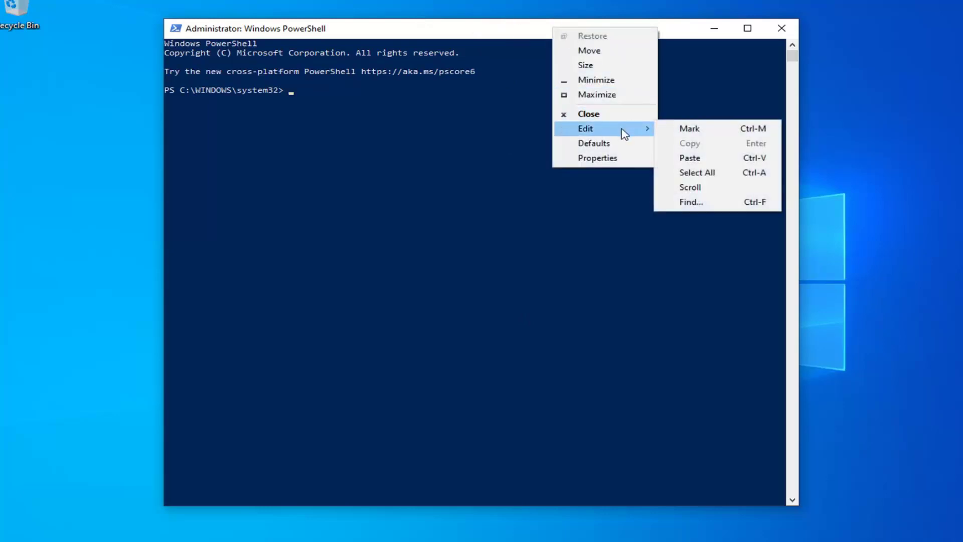
left_click(687, 157)
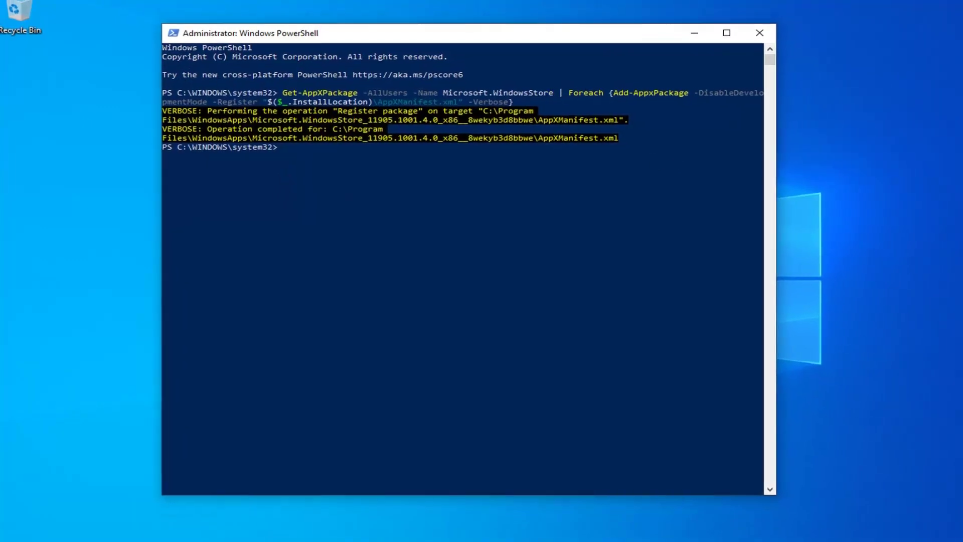
left_click(738, 37)
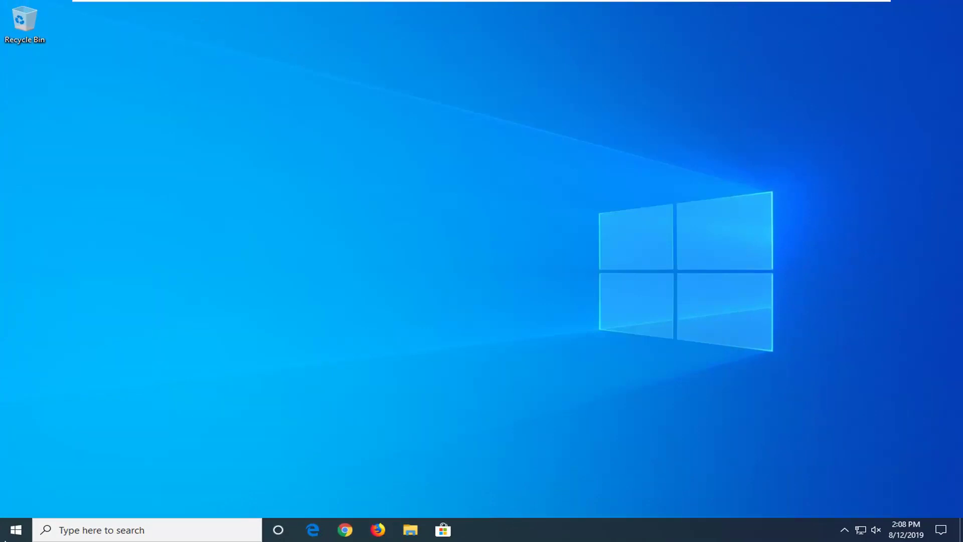
Step: Open Troubleshoot settings and run the Windows Store Apps troubleshooter, continuing past the Microsoft account sign-in page
left_click(14, 532)
type("troubleshoot")
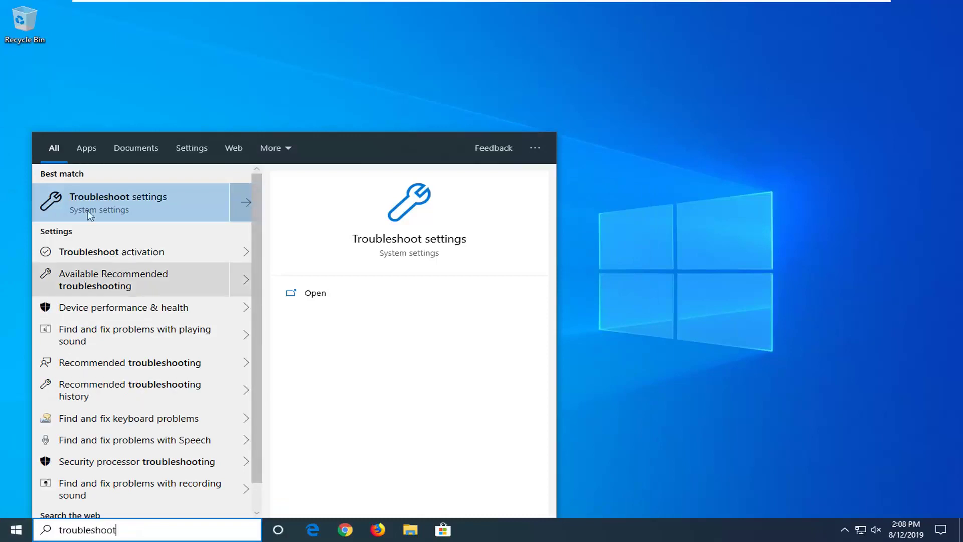
left_click(96, 203)
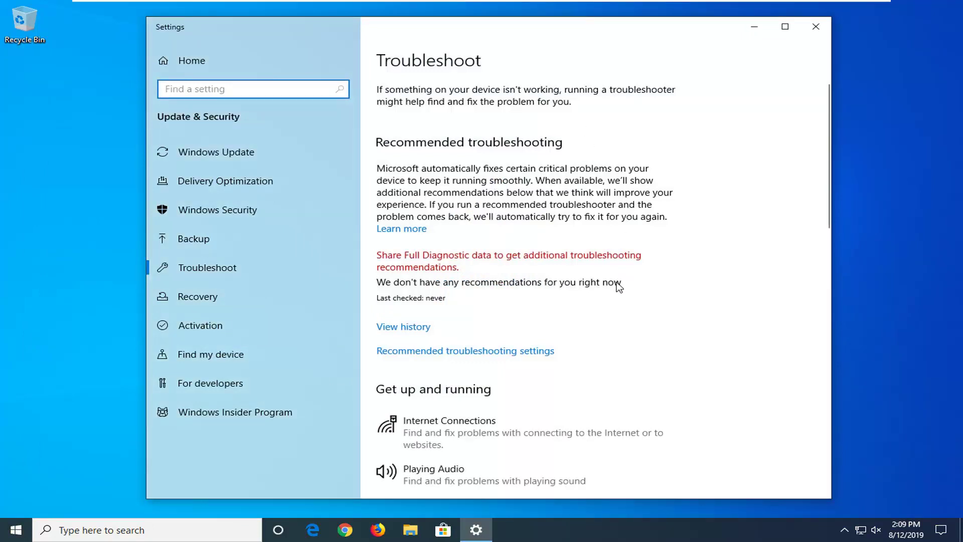
scroll(617, 283, "down", 10)
scroll(616, 286, "down", 6)
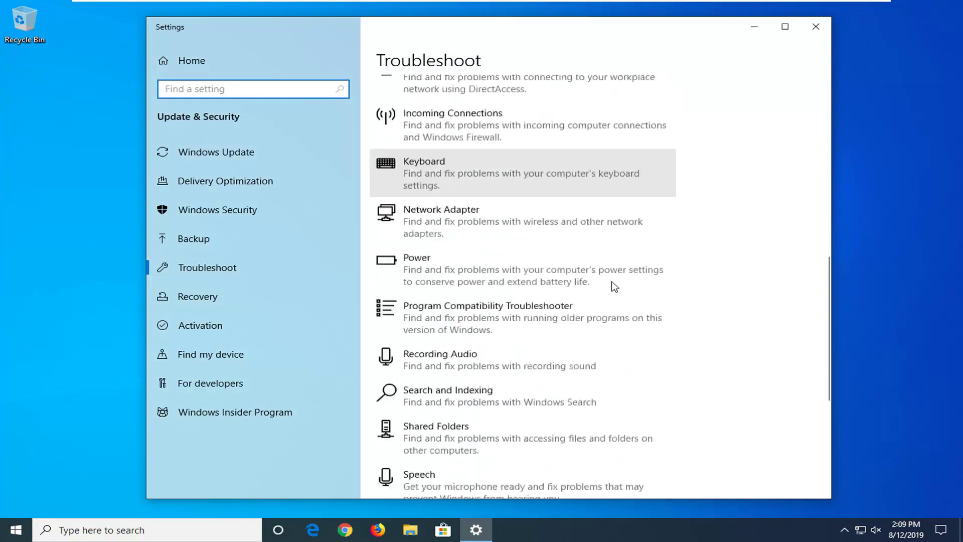
left_click(432, 407)
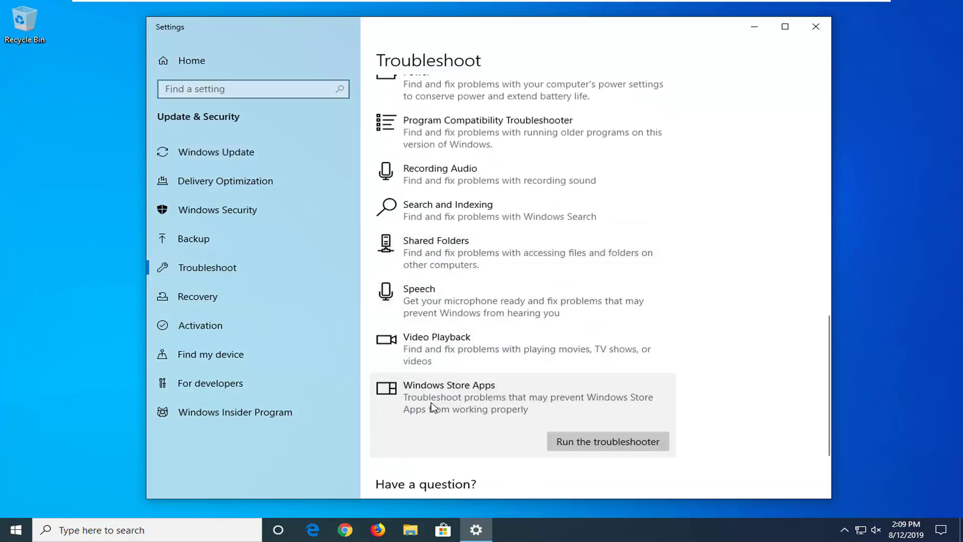
left_click(588, 440)
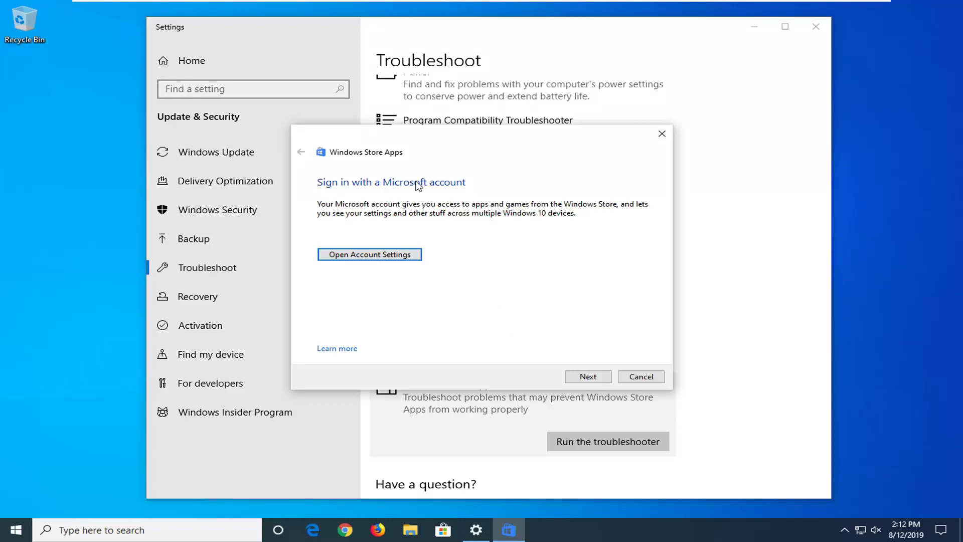
left_click(587, 377)
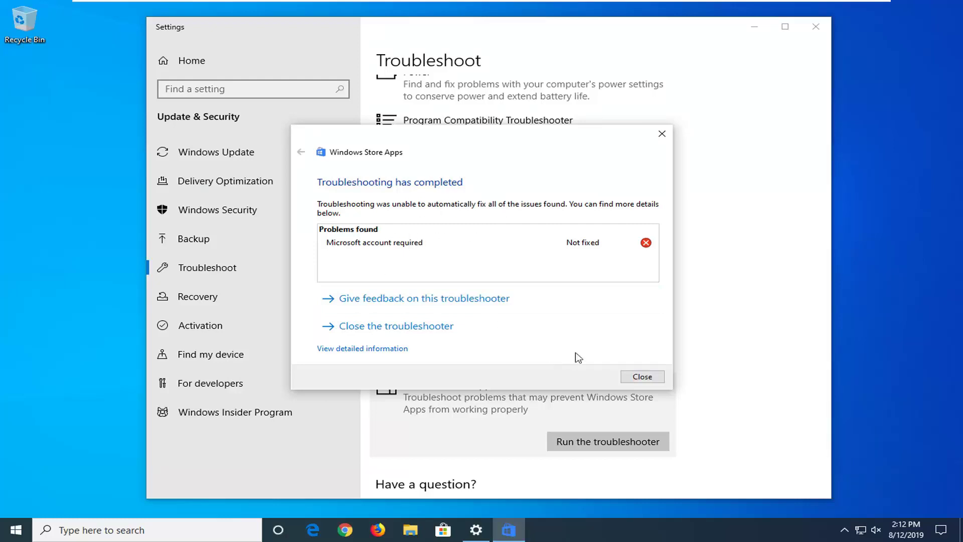
Step: Close the Windows Store Apps troubleshooter and the Settings window
left_click(633, 377)
left_click(805, 34)
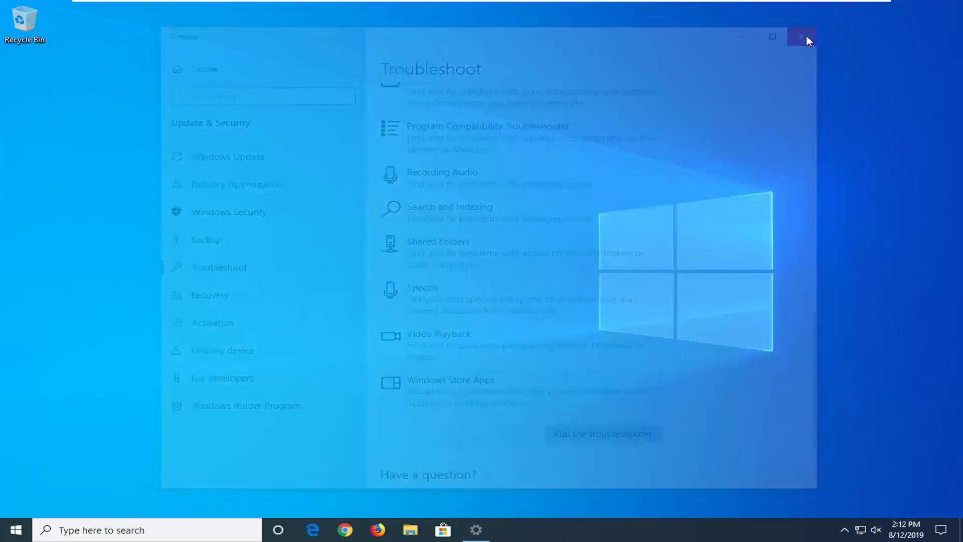
Step: Search for "wsreset", run it as administrator to reset the Store cache, and close the Microsoft Store window
left_click(10, 529)
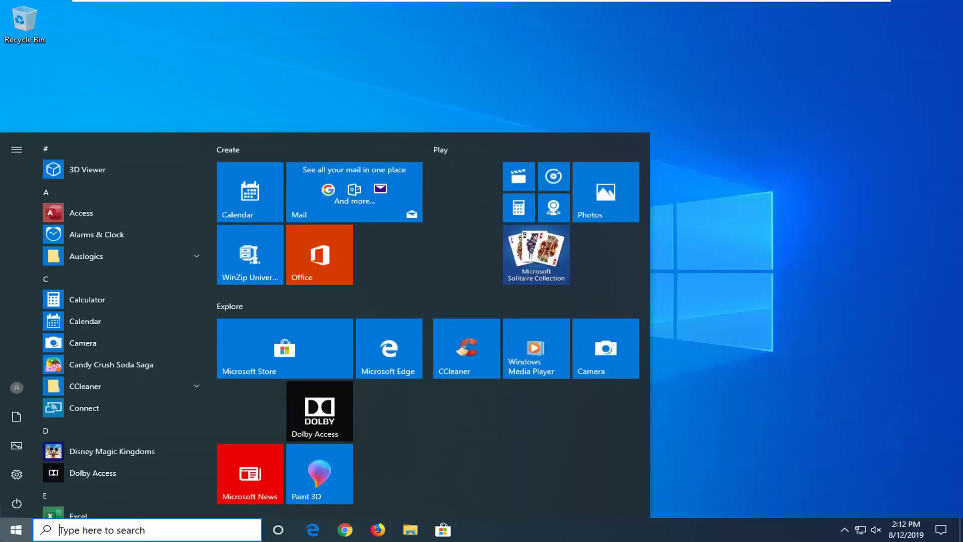
type("wsreset")
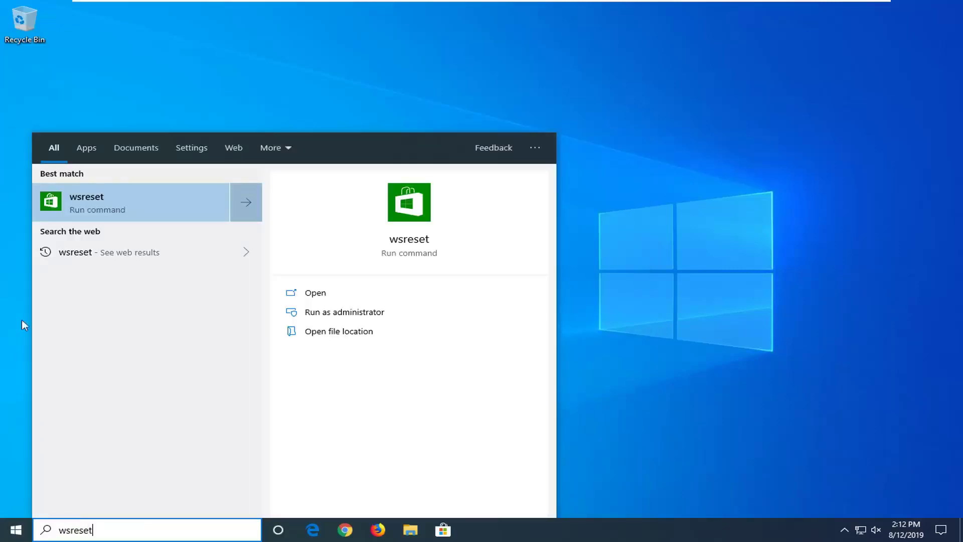
right_click(122, 198)
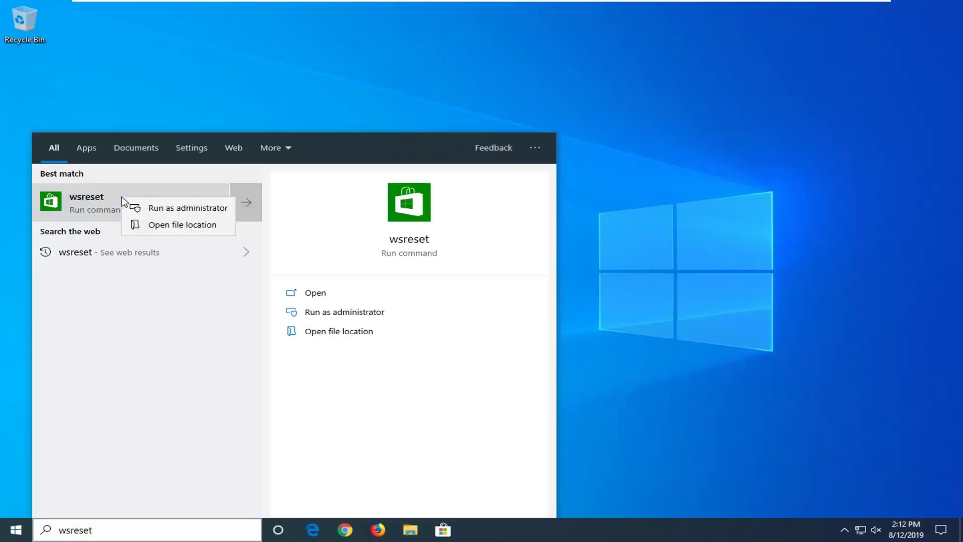
left_click(190, 208)
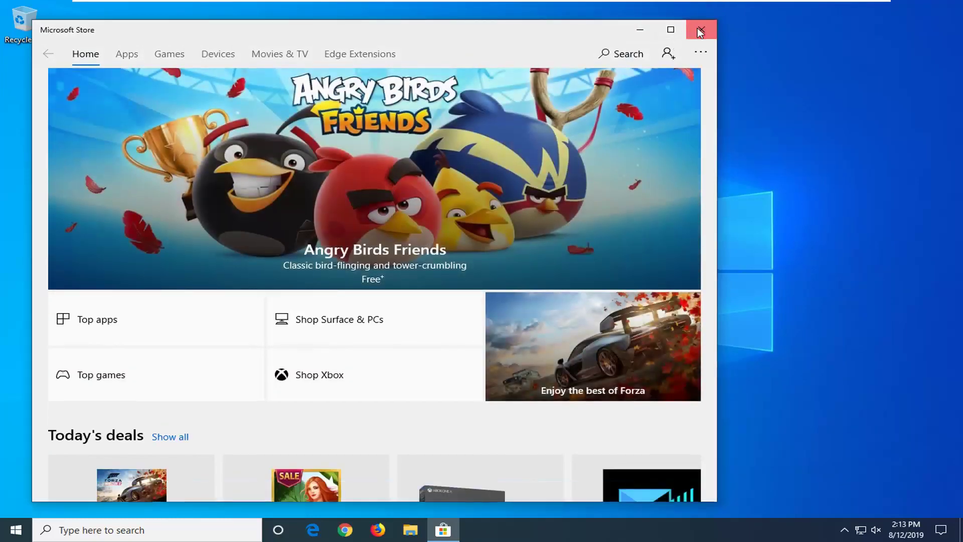
left_click(699, 30)
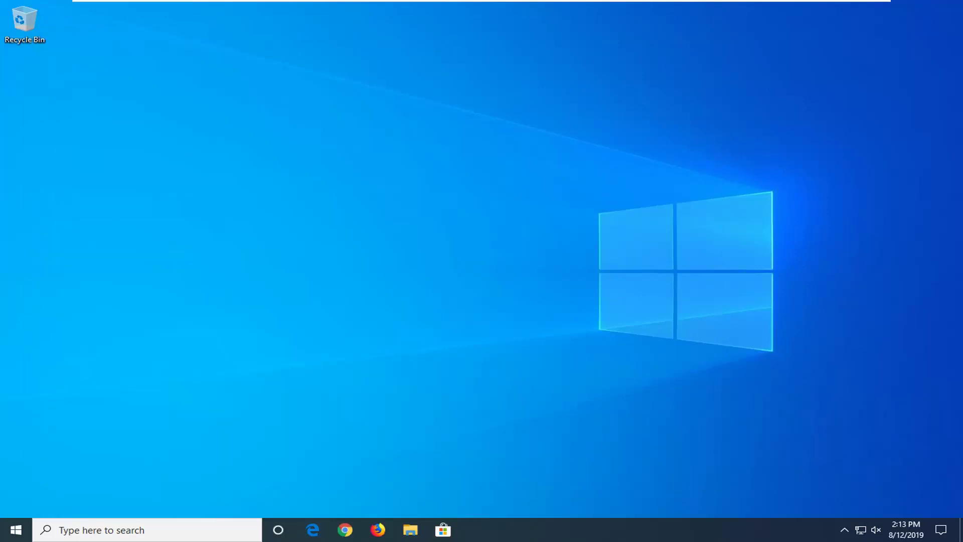